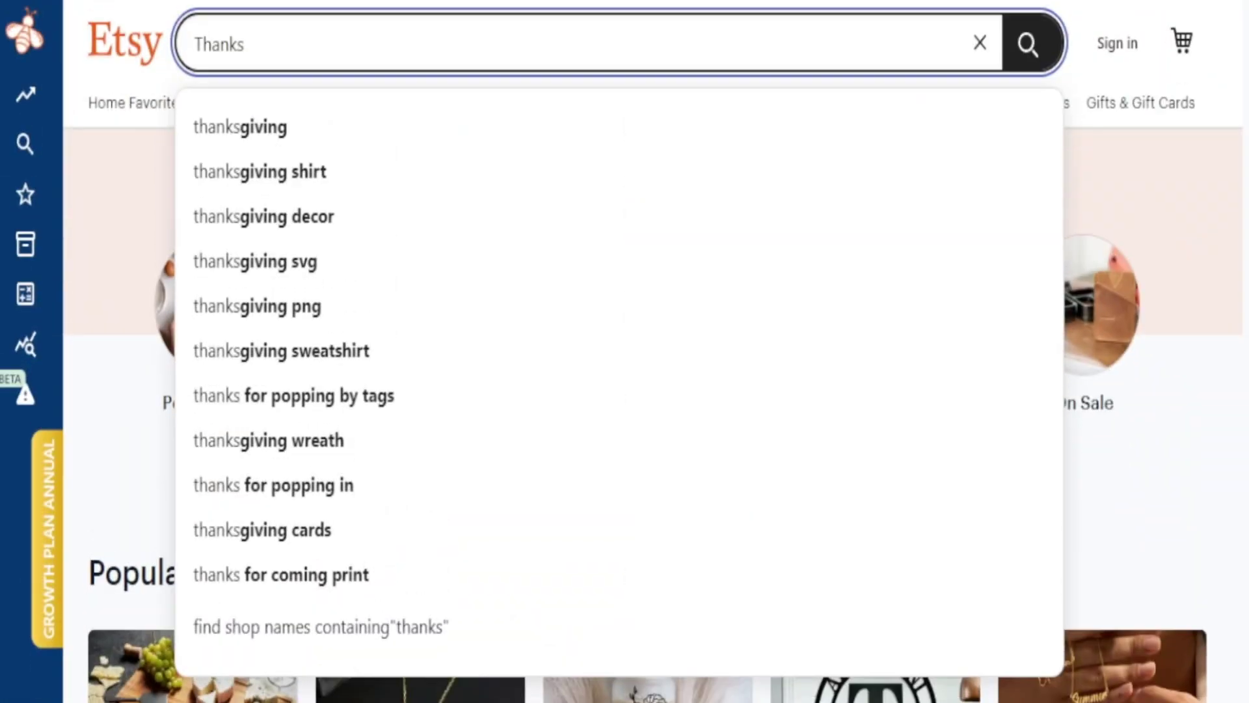
Step: Finish typing 'thanksgiving' so EverBee lists 70 results with the listing's sales and tags
text(giving shirt)
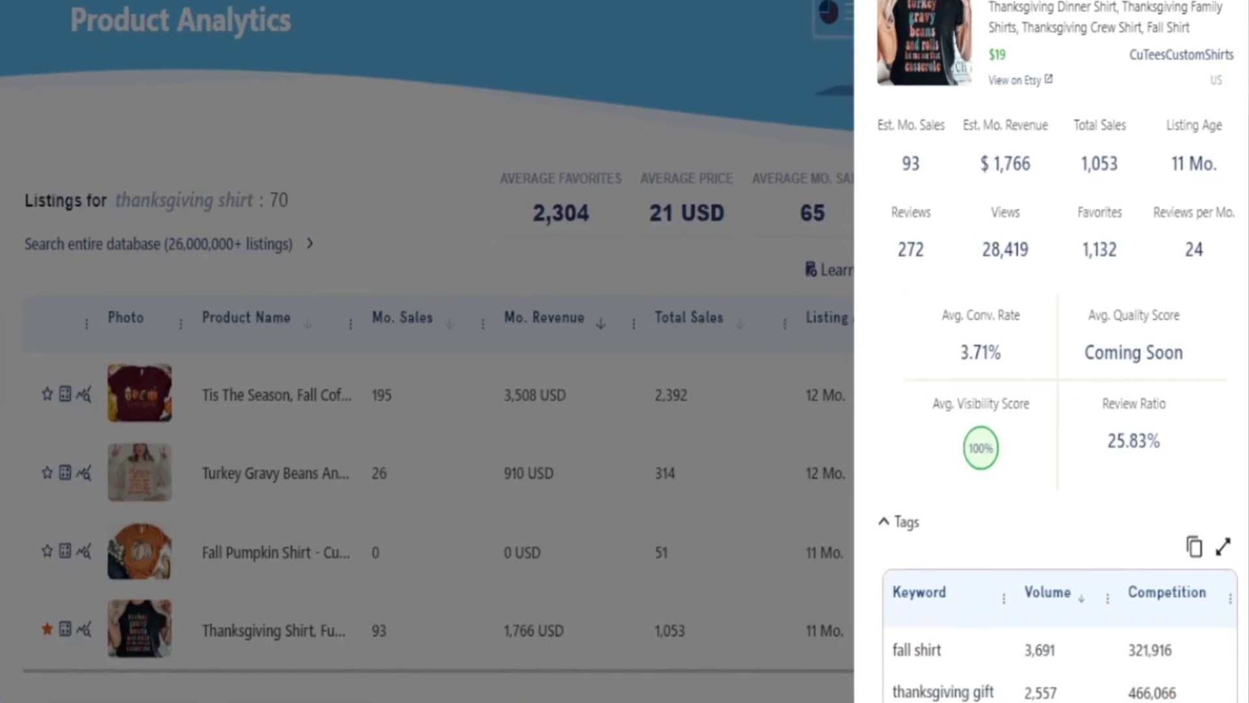
Step: Scroll the Listing Details down to the tag keywords' volume and competition
scroll(1054, 455, down, 5)
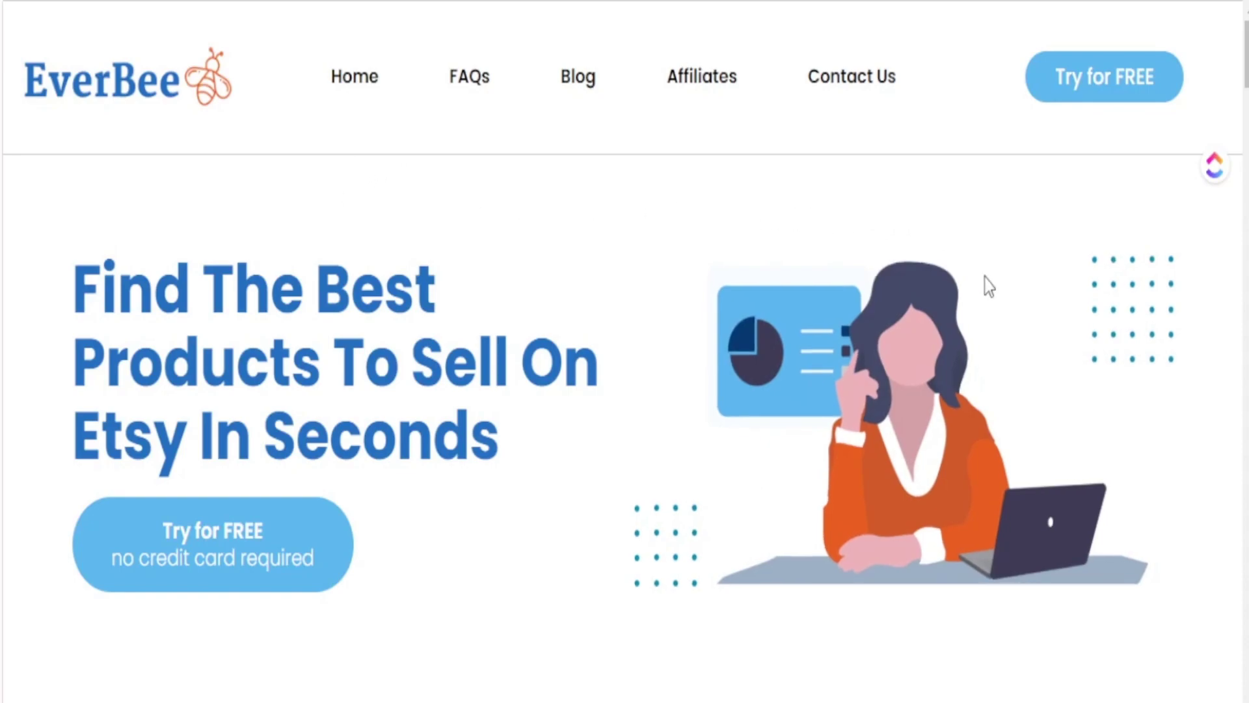
Step: Scroll down the EverBee homepage past the features and Analytics screenshot to the video
scroll(1135, 474, down, 10)
scroll(1203, 507, down, 5)
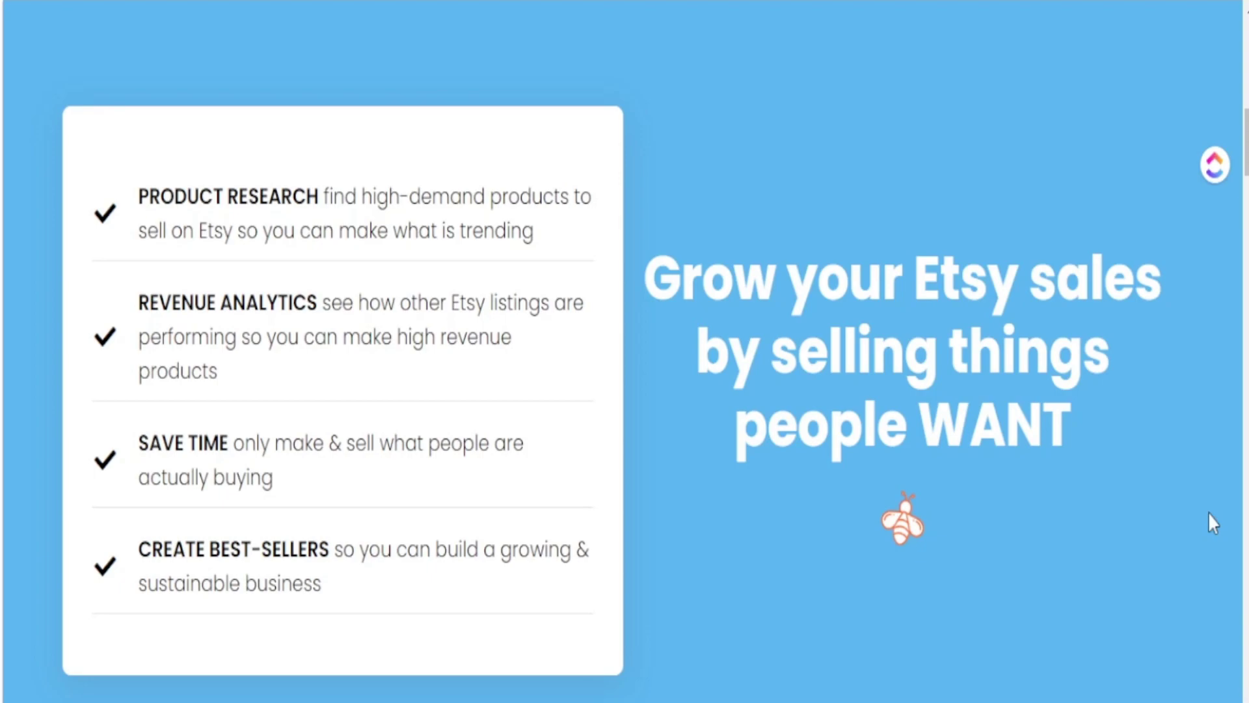
scroll(1208, 513, down, 12)
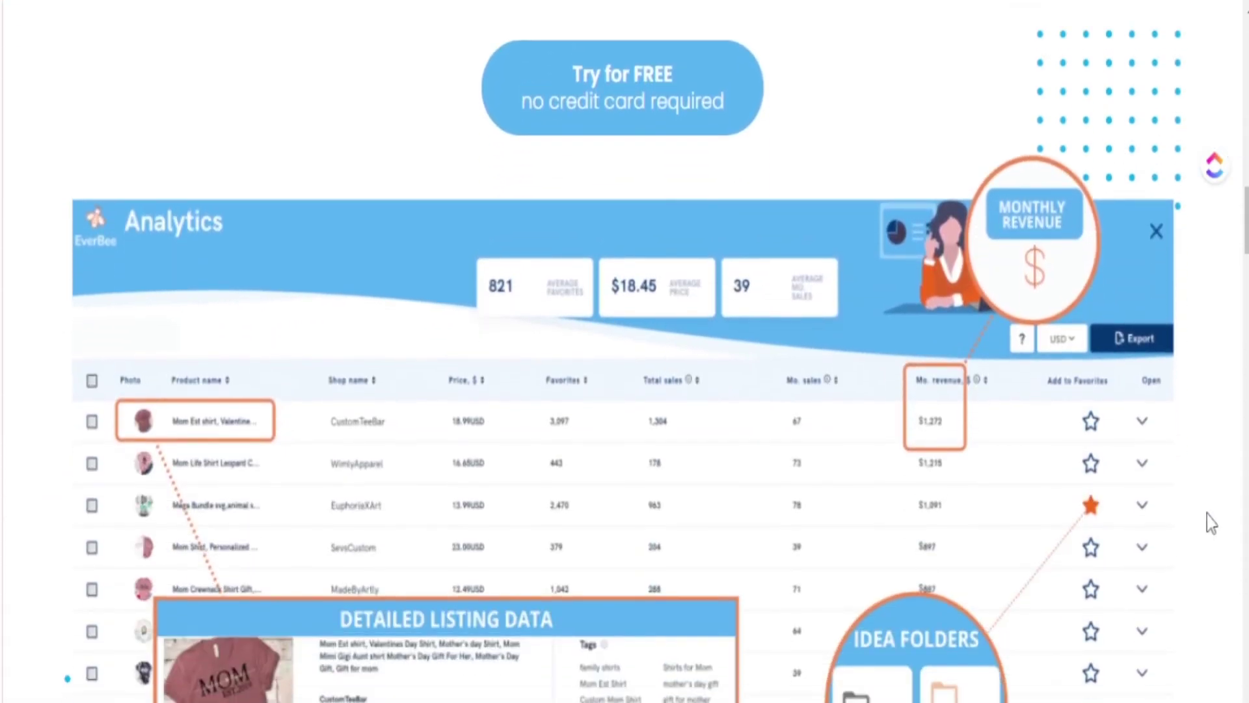
scroll(1207, 514, down, 4)
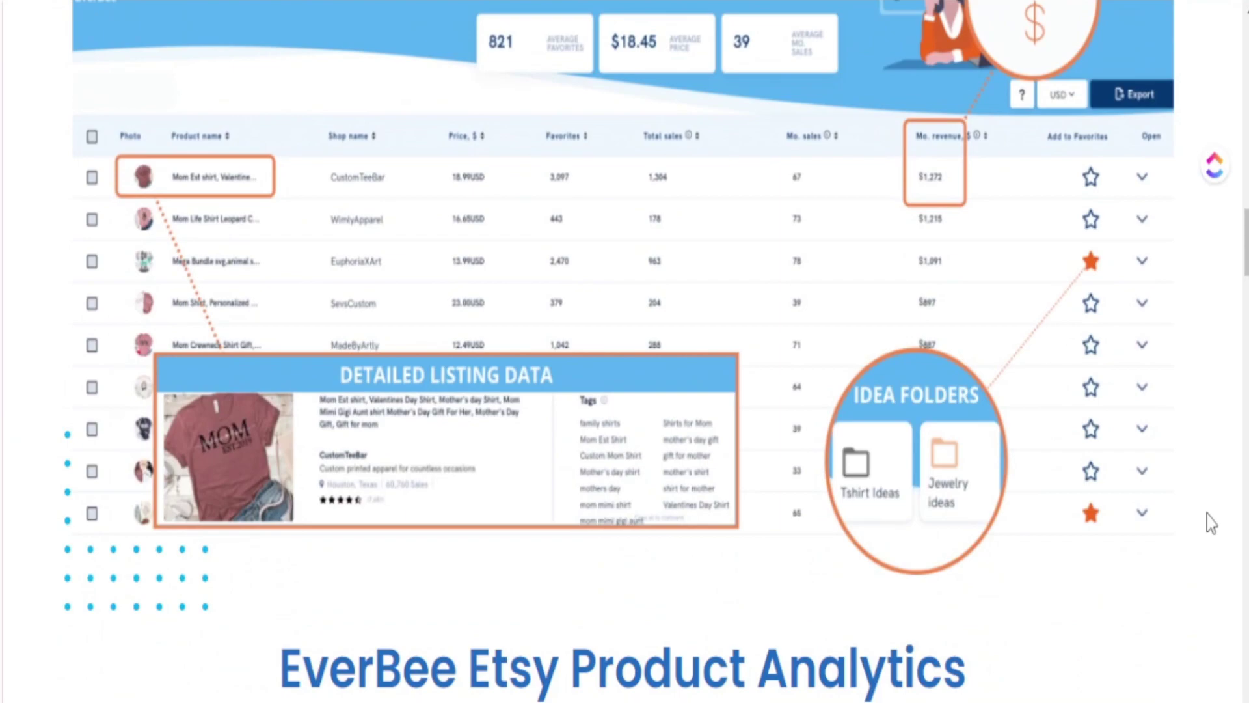
scroll(1207, 515, down, 12)
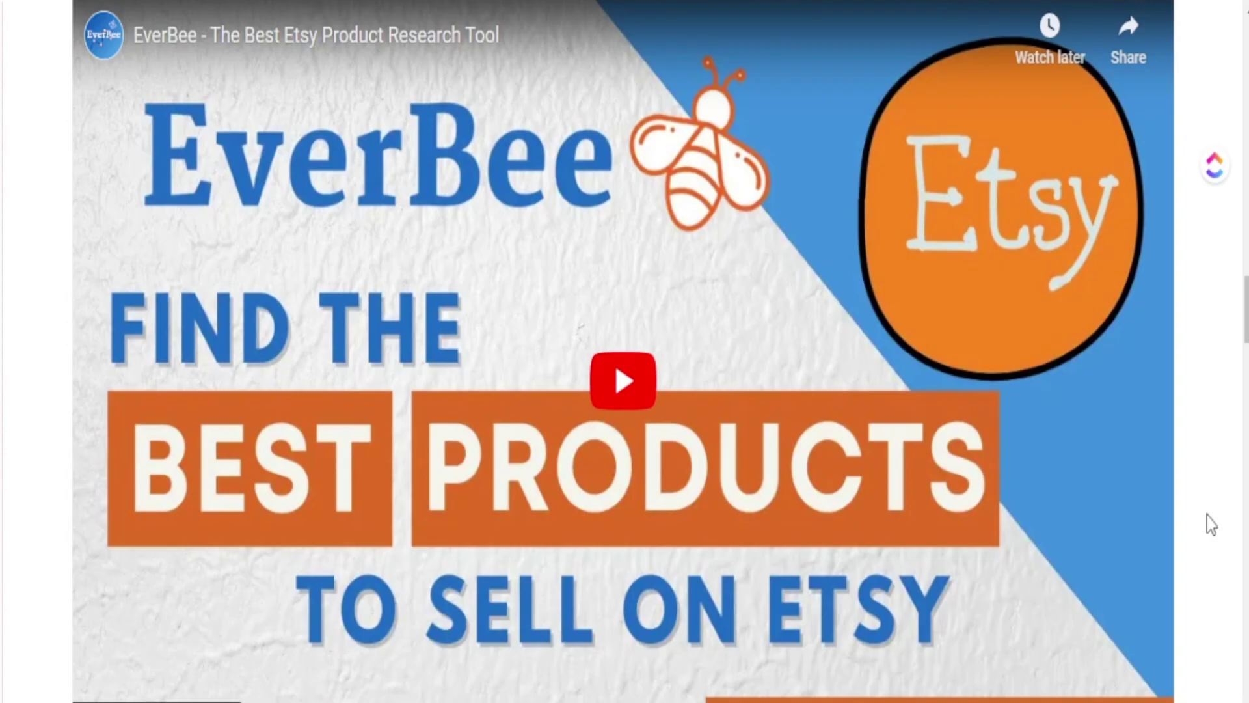
scroll(1208, 516, down, 10)
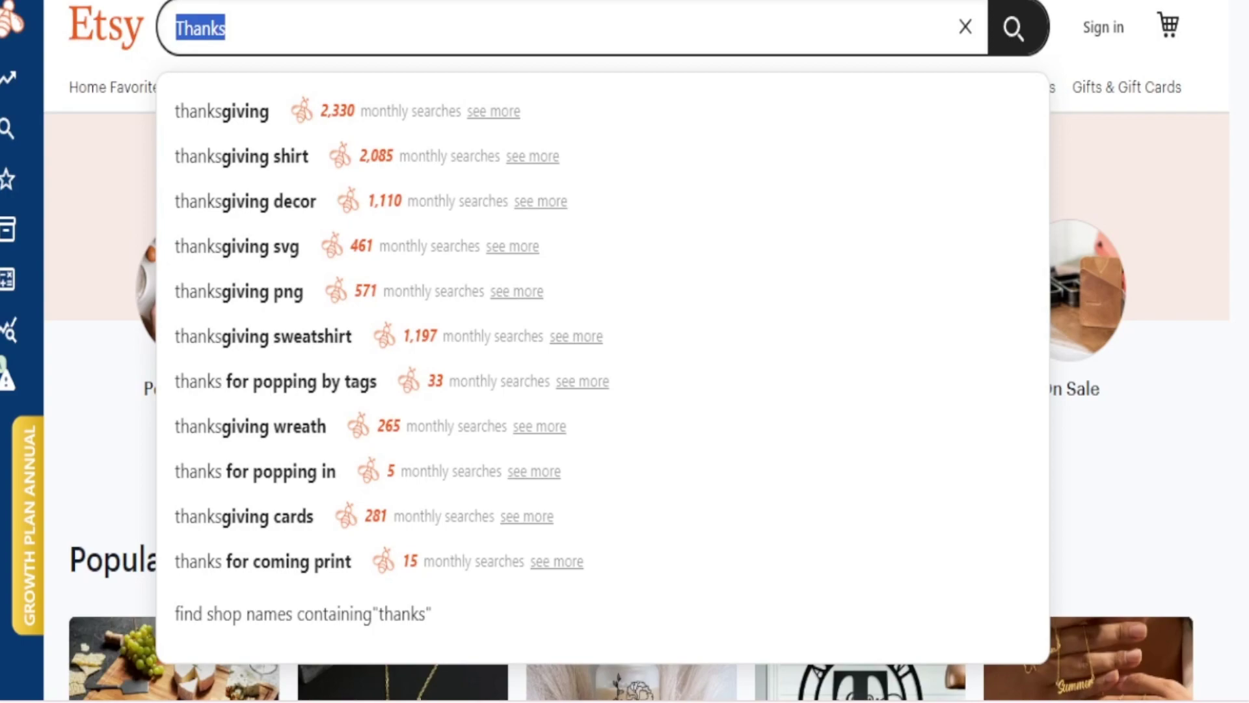
Step: Type 'Thanksgiving' in Etsy's search to see EverBee monthly volumes beside each suggestion
text(T)
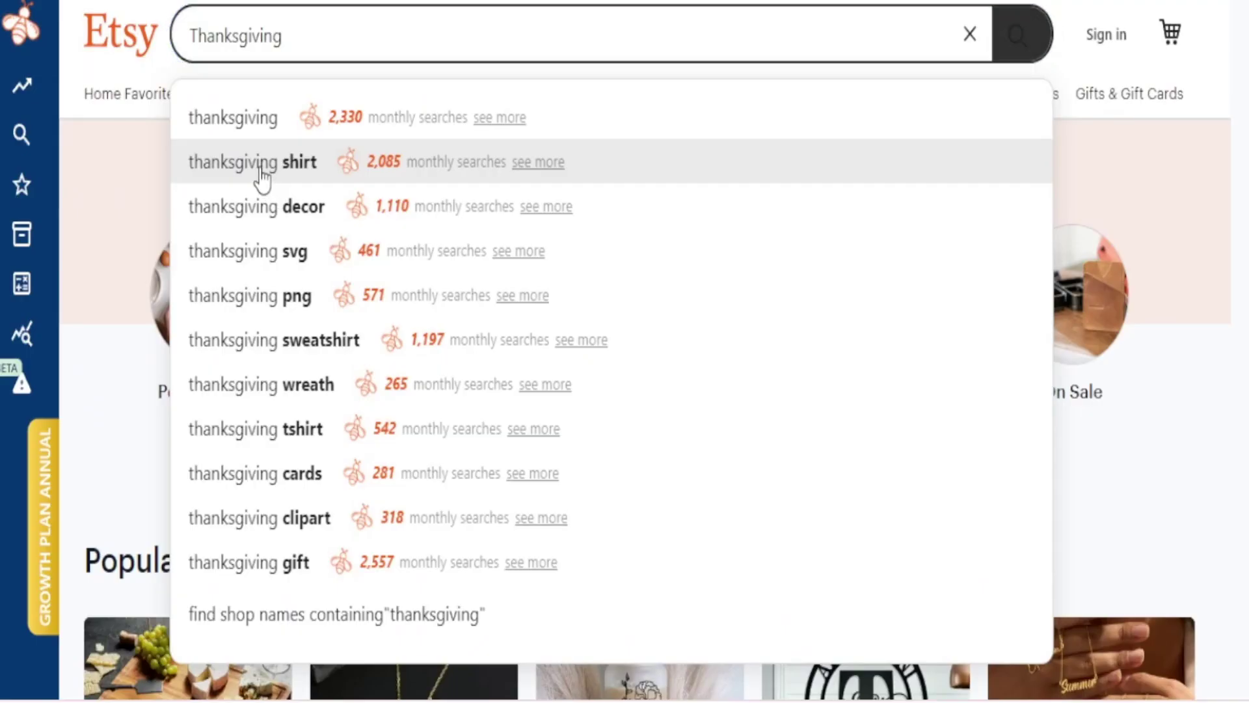
Step: Search 'thanksgiving shirt', highlight the 216,790 result count, and browse the listings
click(261, 176)
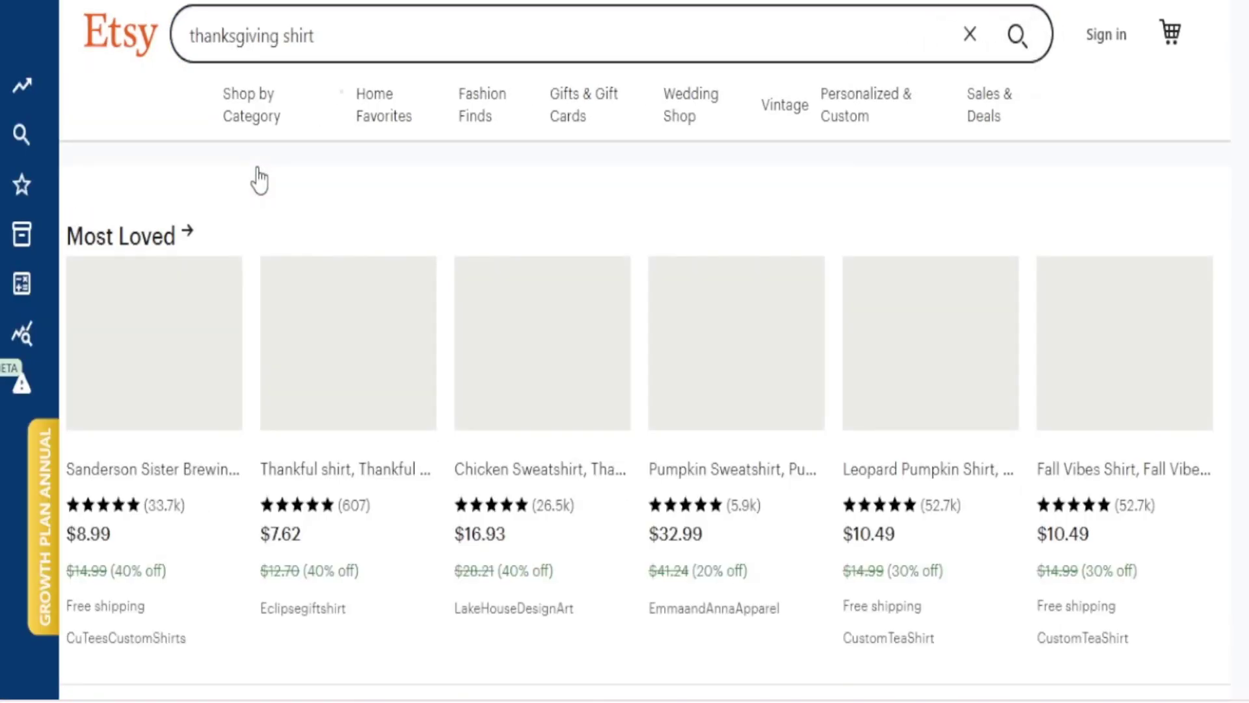
scroll(887, 585, down, 3)
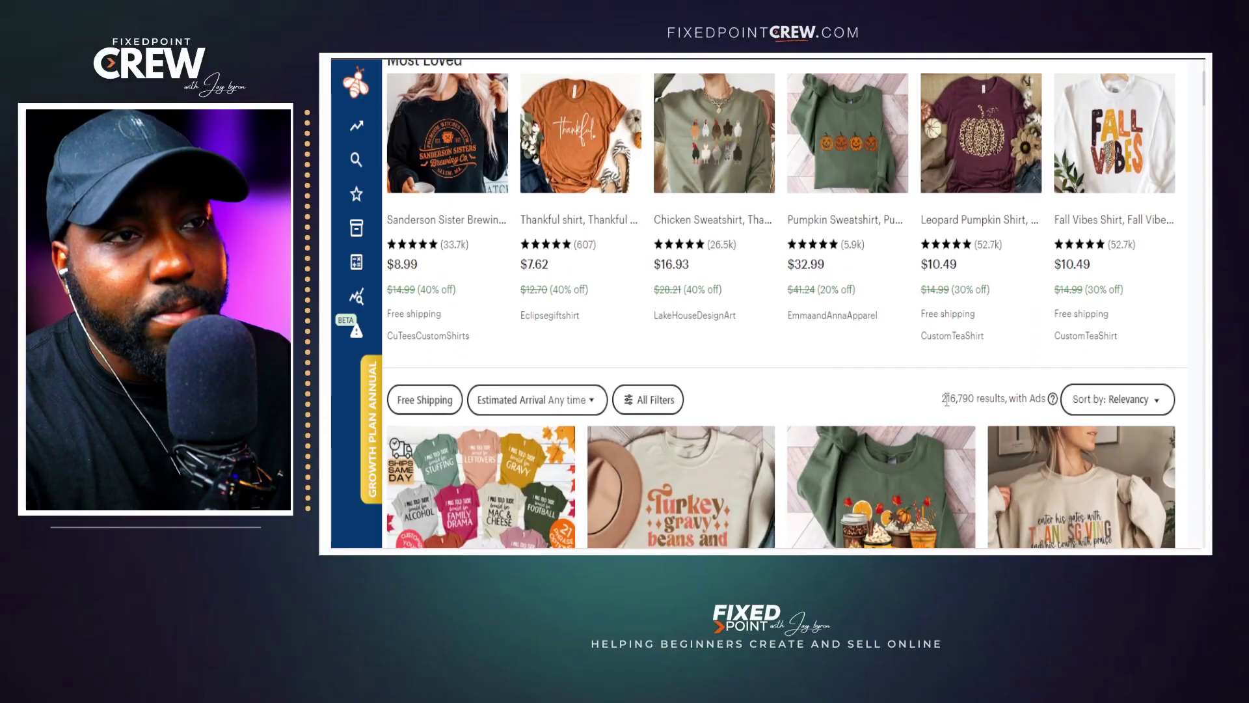
drag(944, 398, 974, 397)
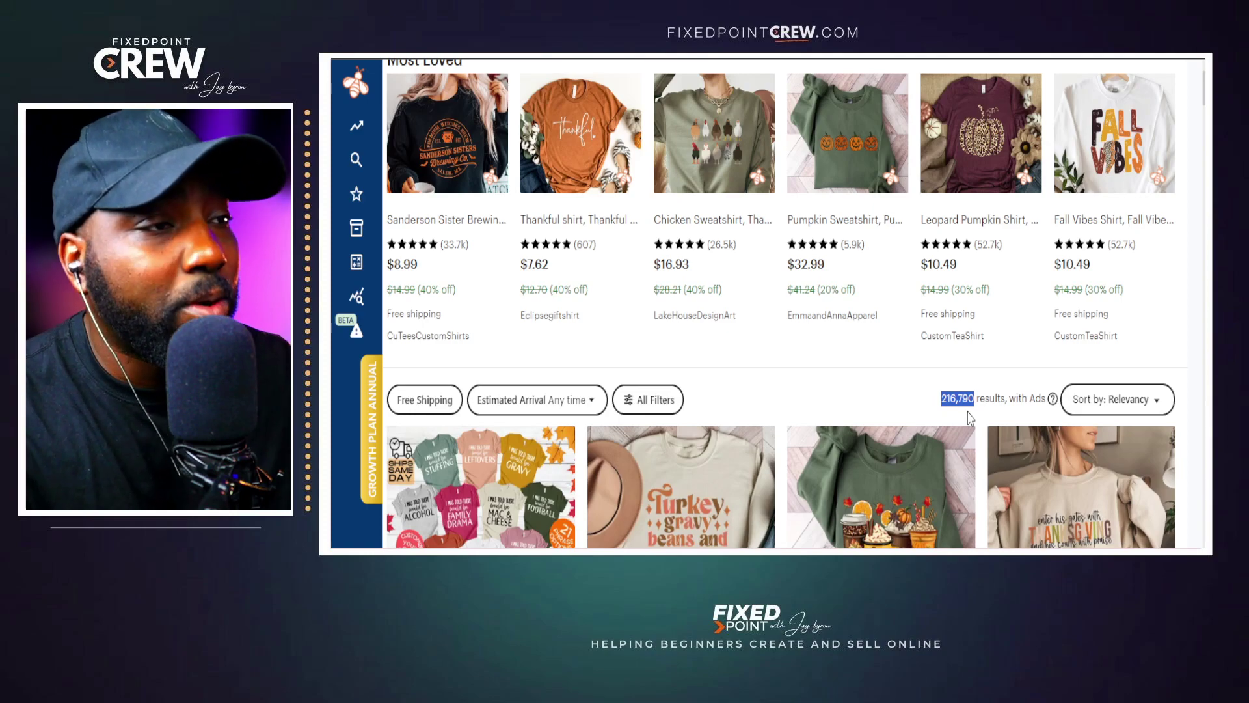
scroll(718, 351, down, 3)
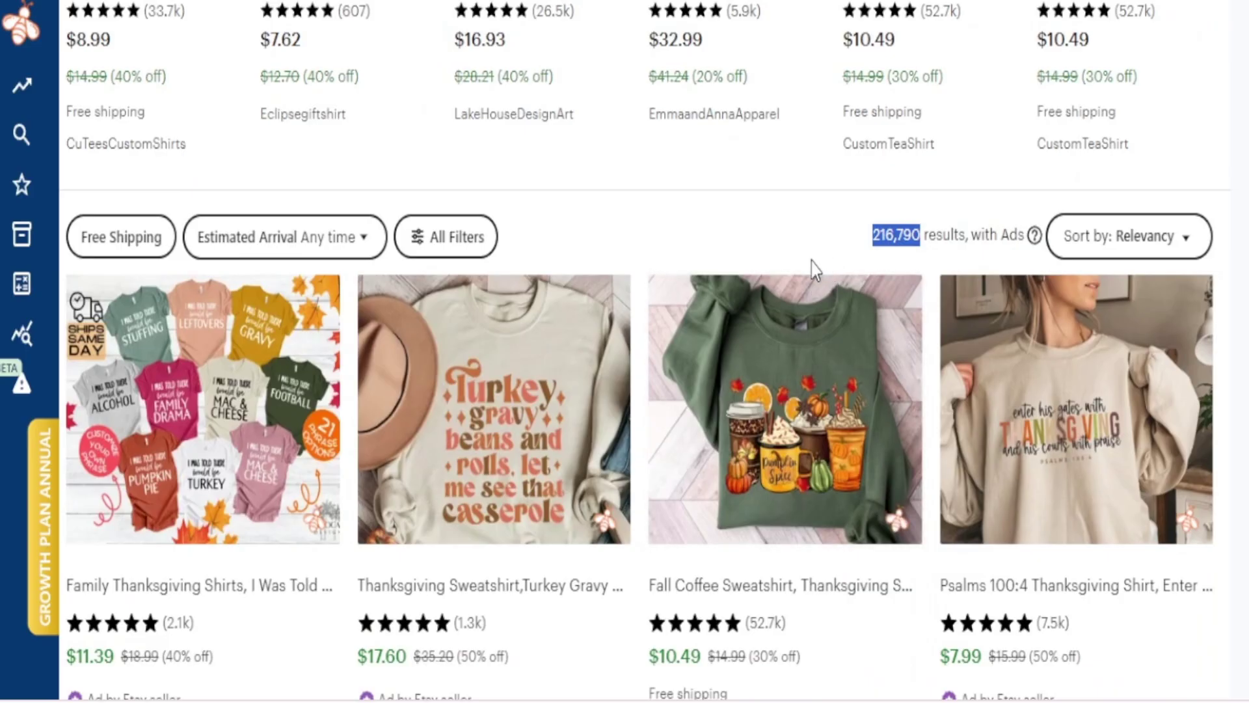
scroll(811, 263, down, 10)
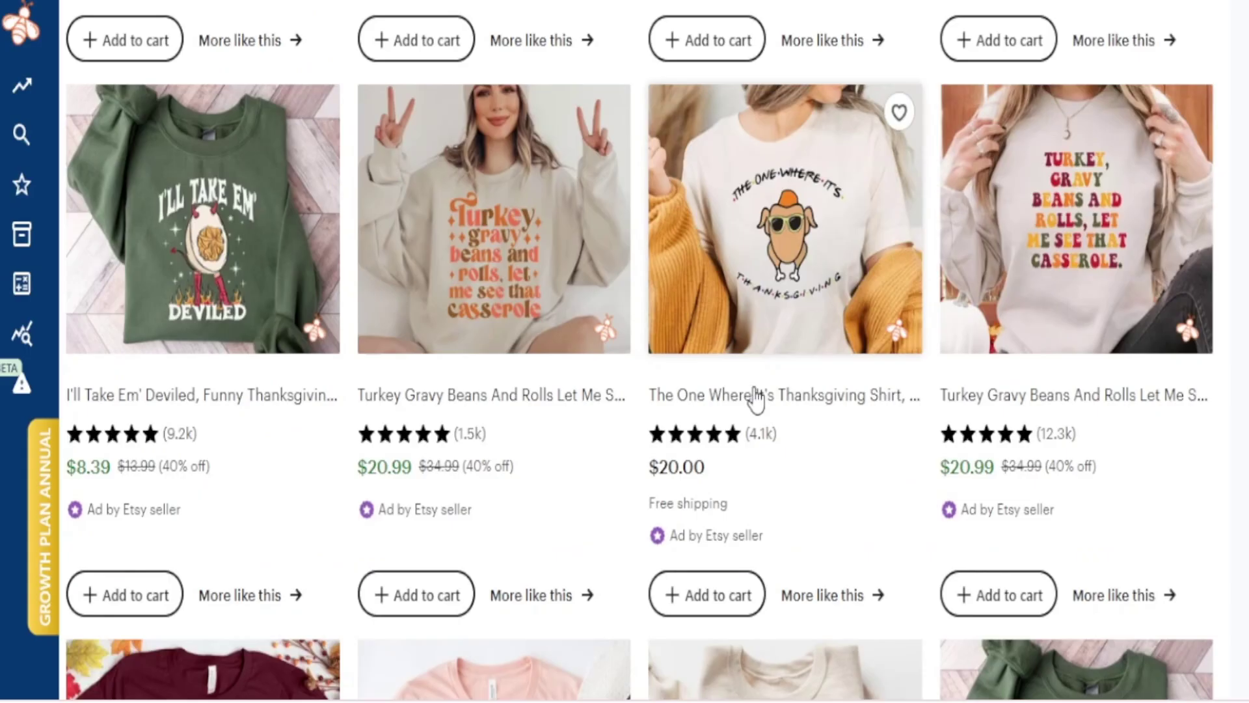
Step: Load EverBee Product Analytics for the thanksgiving shirt results: 70 listings averaging 21 USD
mouse_move(366, 142)
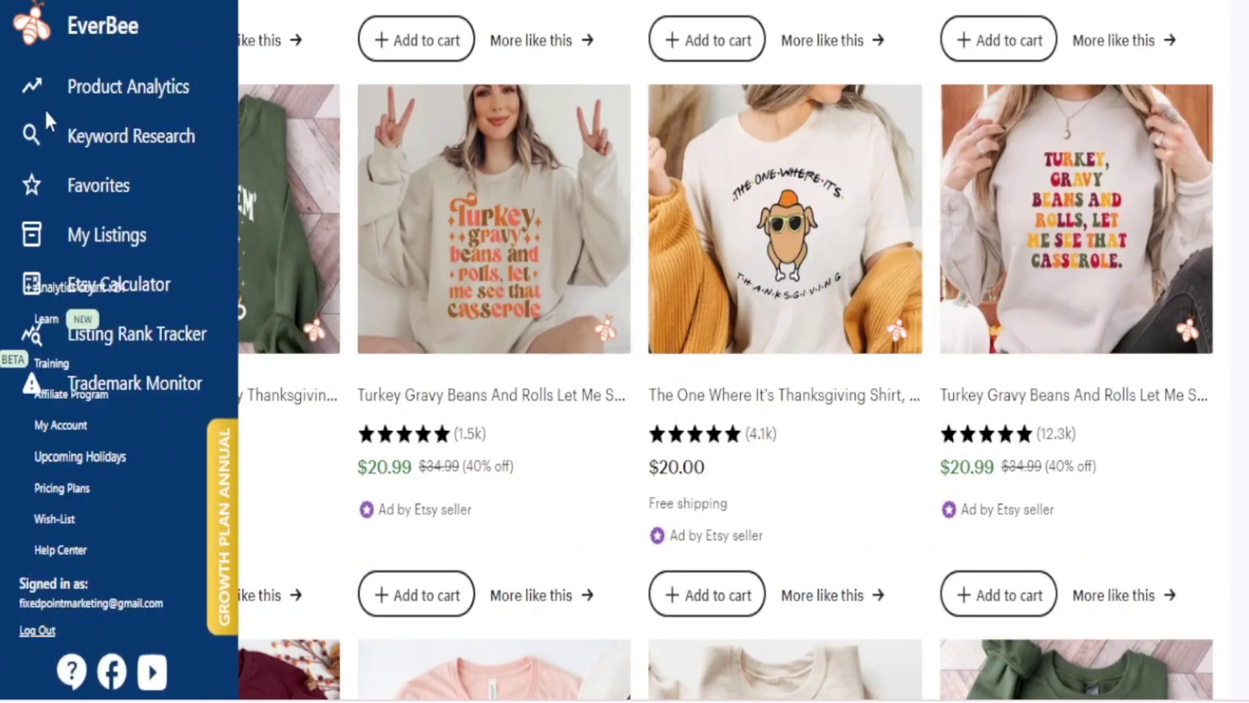
click(101, 104)
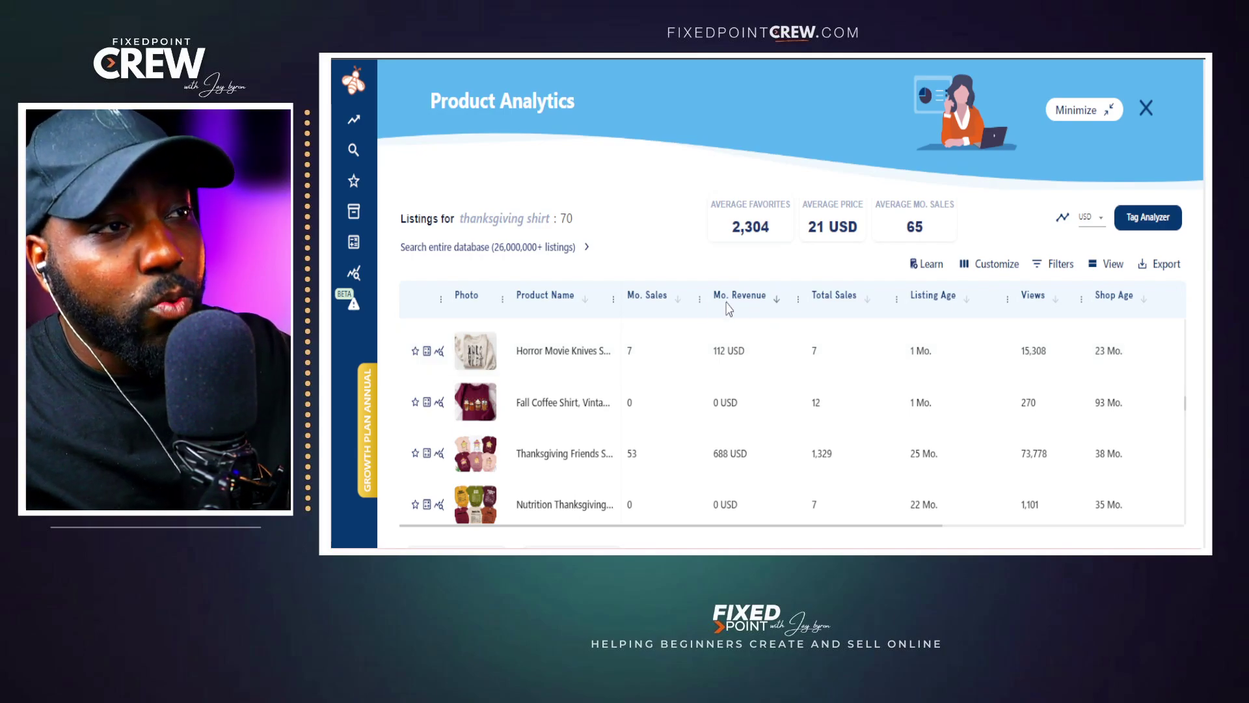
Step: Scroll the analytics table to the 93-sales Thanksgiving Shirt row and open its details
scroll(636, 424, down, 2)
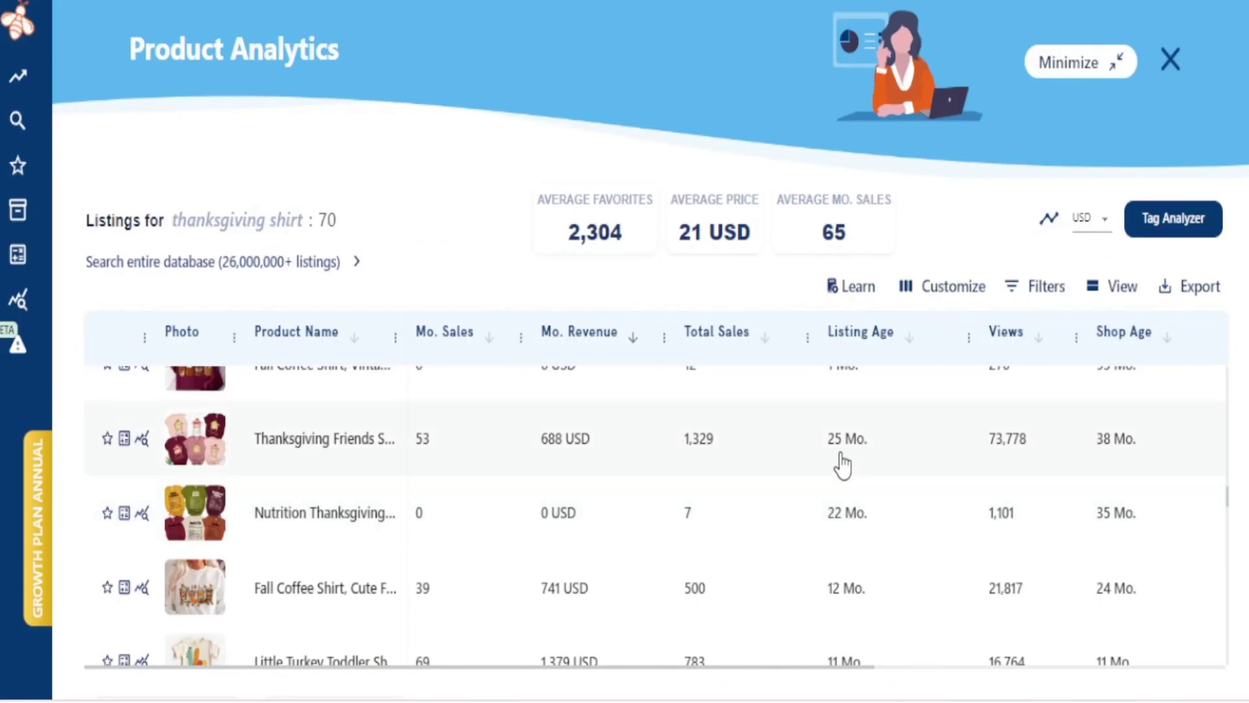
scroll(843, 472, down, 2)
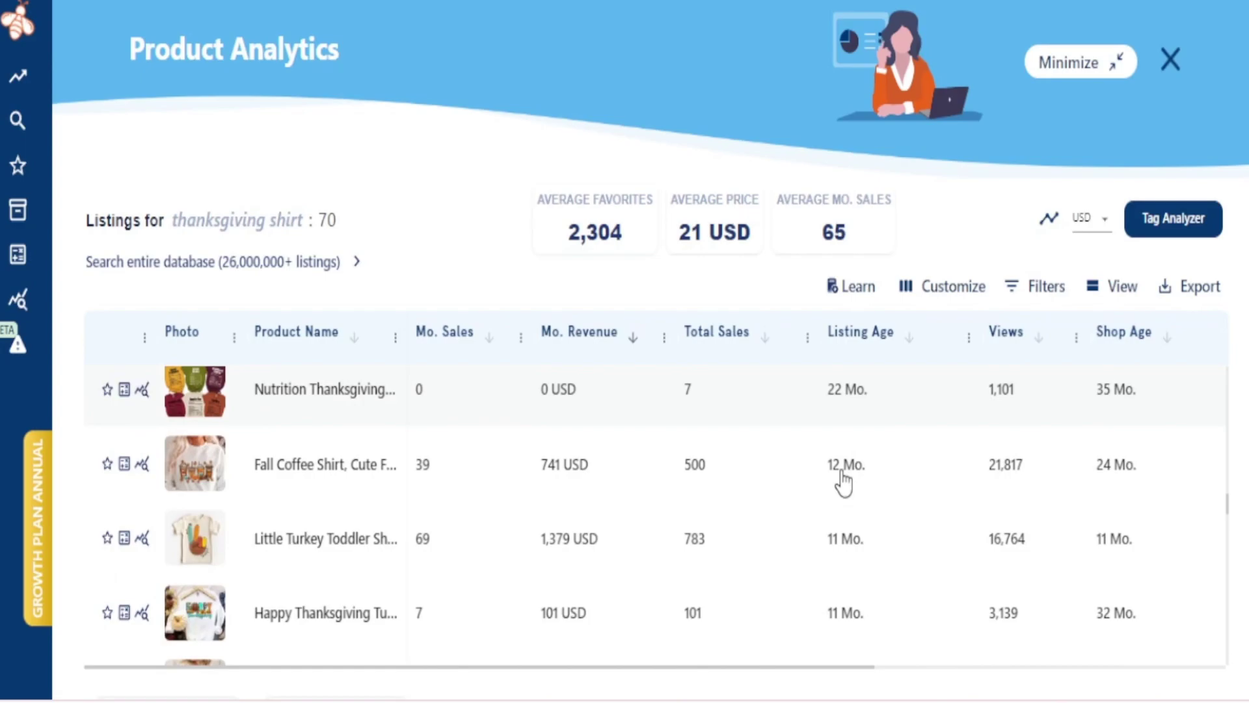
scroll(836, 545, down, 10)
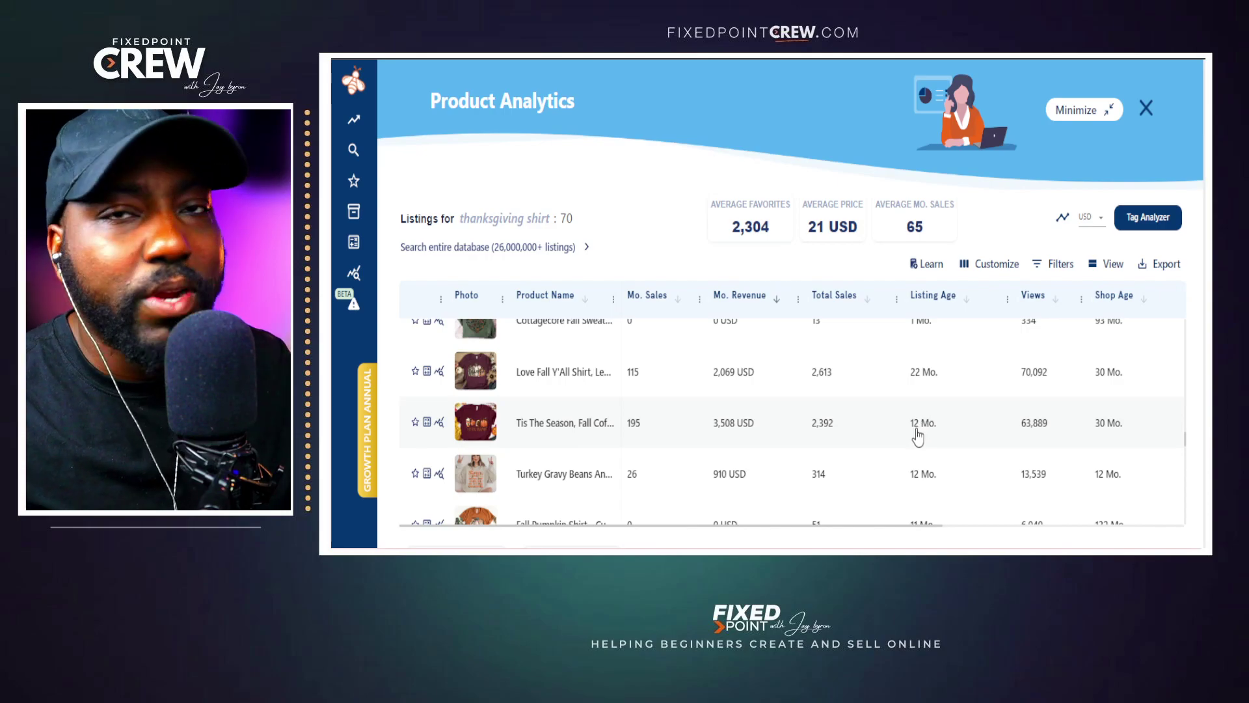
scroll(919, 431, down, 3)
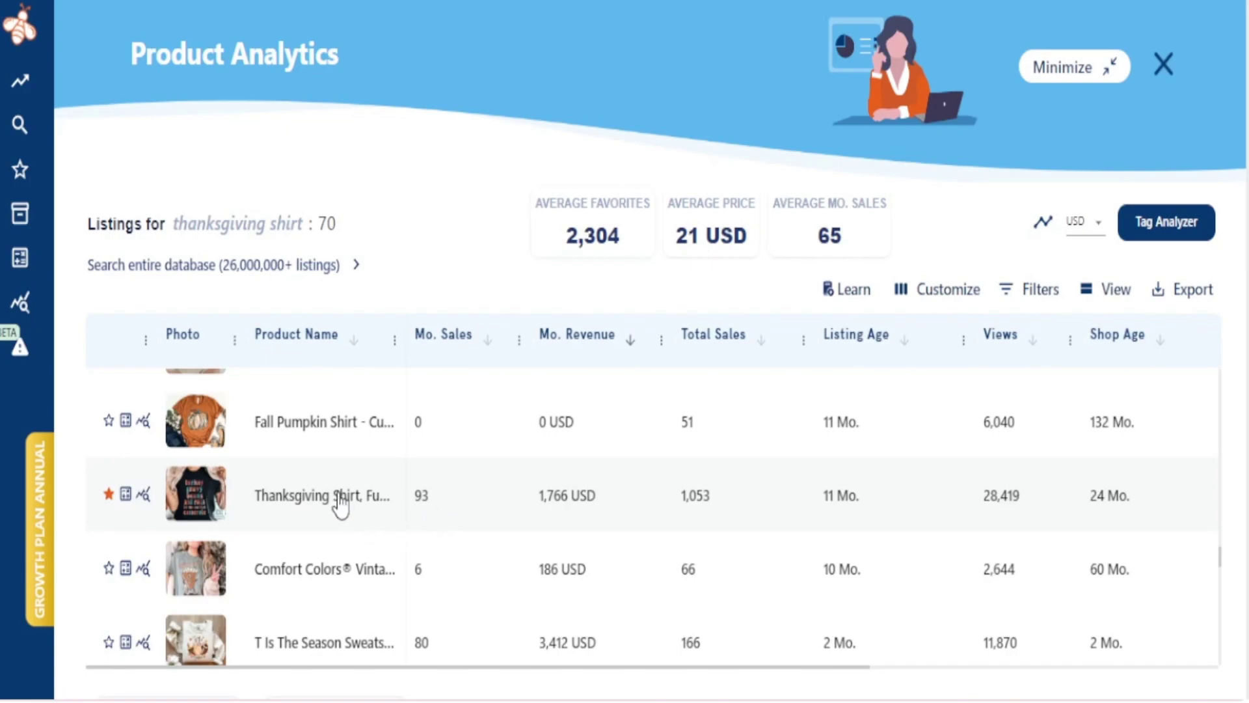
click(338, 502)
scroll(338, 500, up, 2)
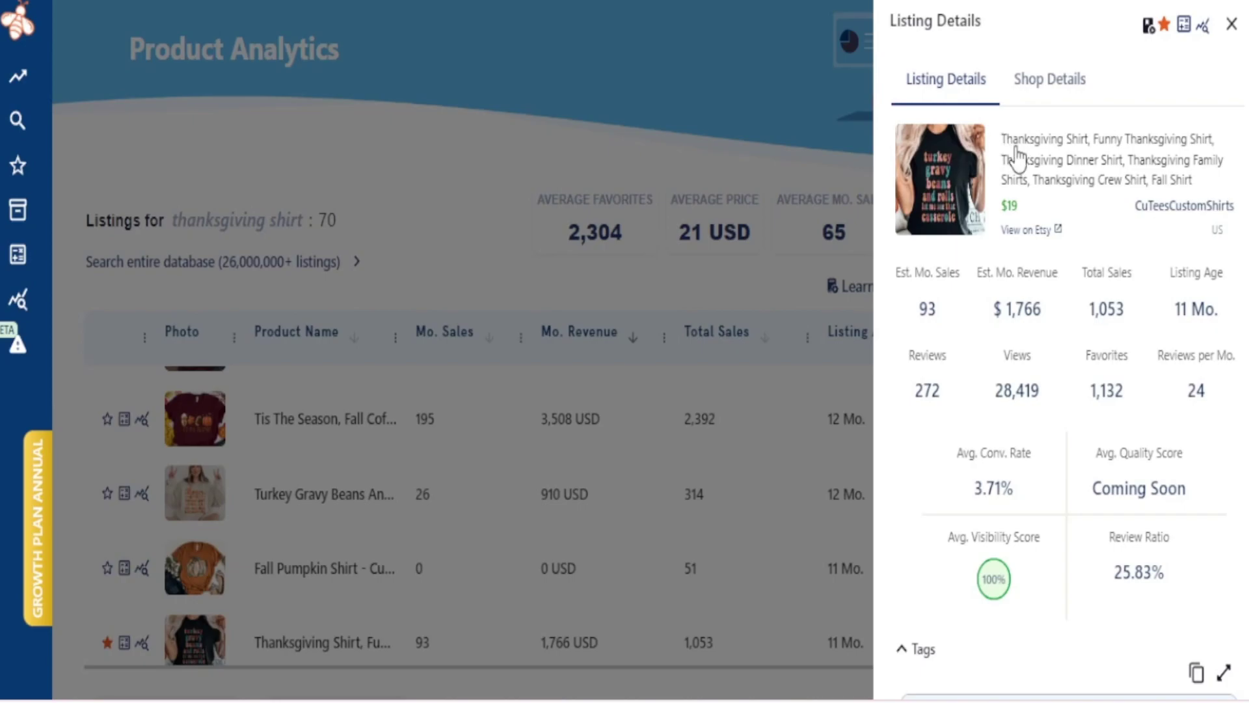
Step: Check tooltips on the Thanksgiving Shirt's sales, revenue, views and favorites, then scroll toward its tags
mouse_move(1196, 309)
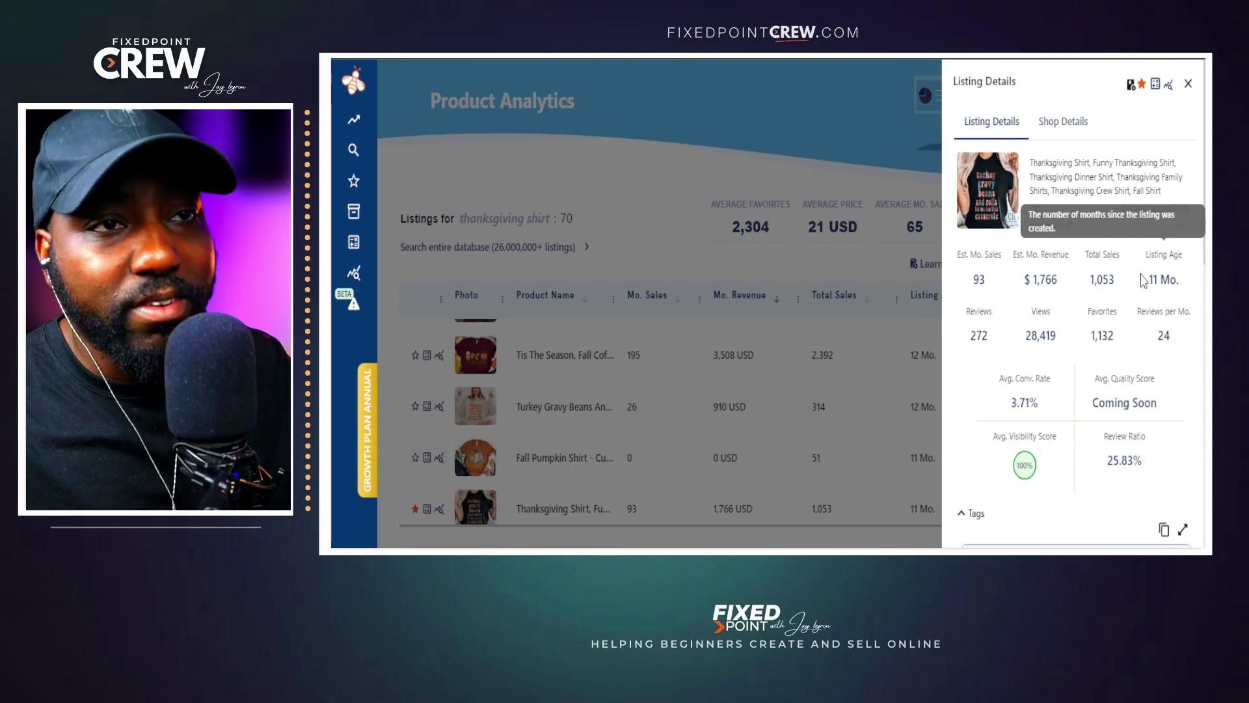
mouse_move(1090, 294)
mouse_move(1044, 281)
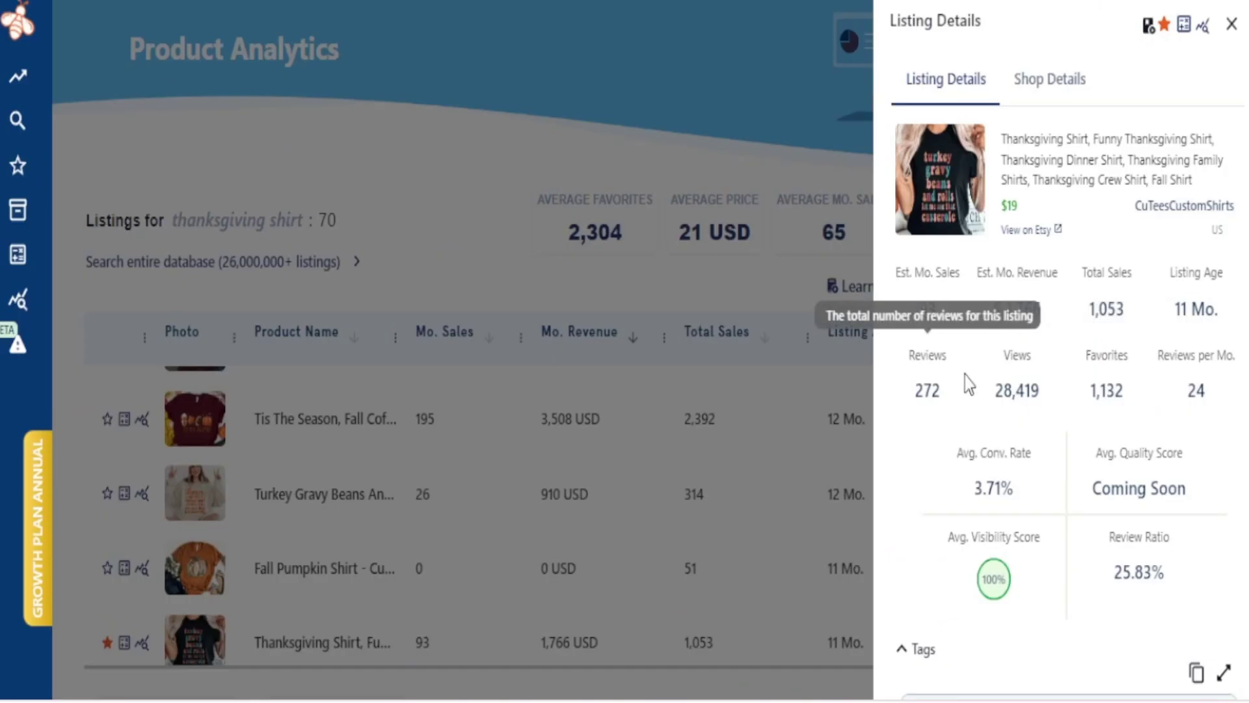
mouse_move(1034, 328)
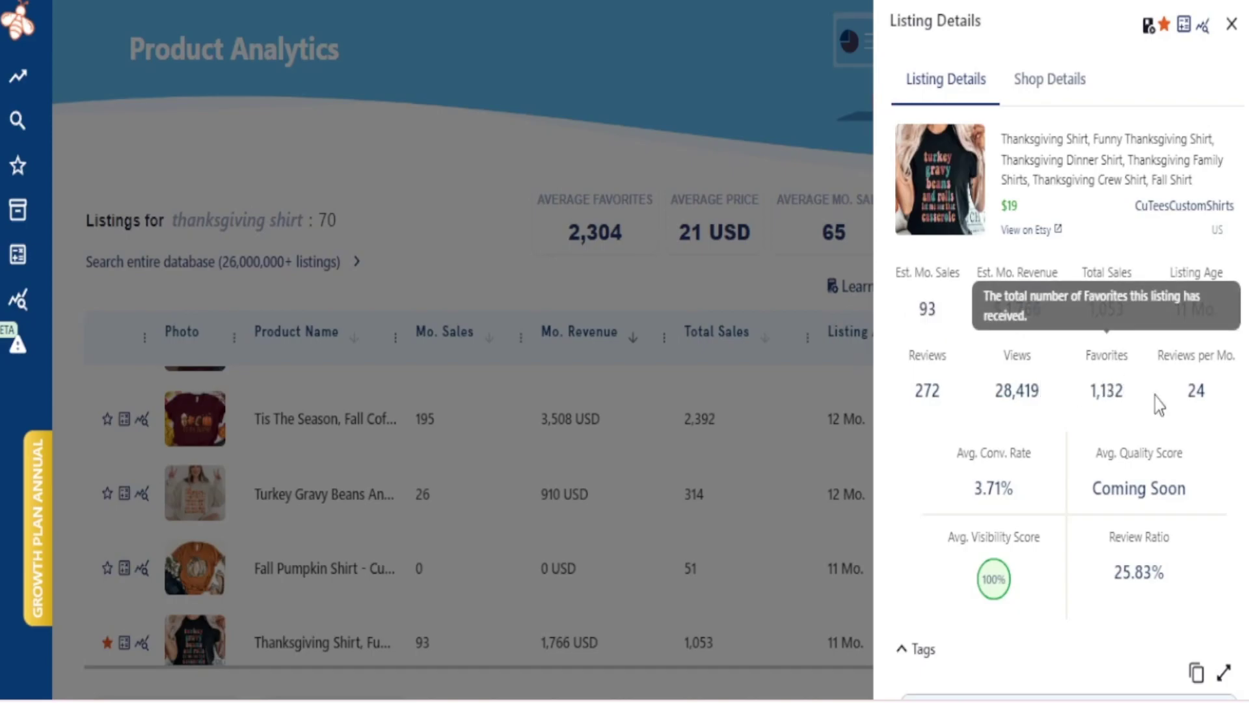
mouse_move(1175, 403)
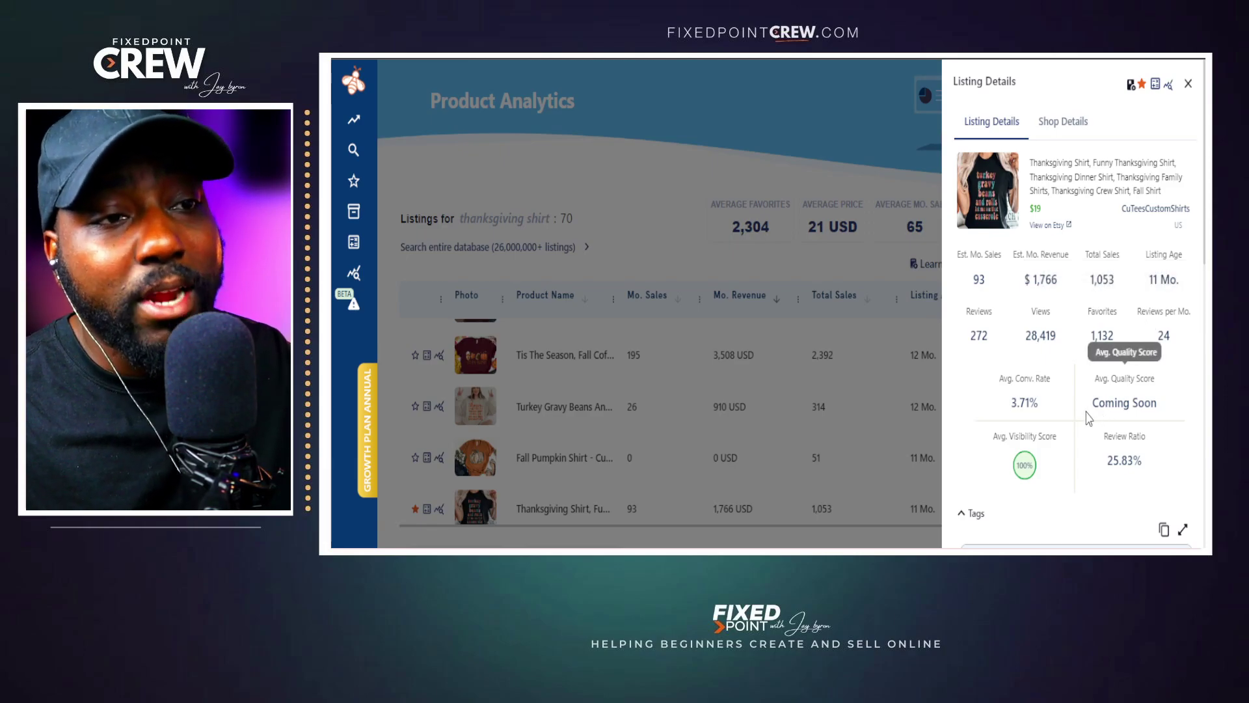
scroll(1086, 416, down, 2)
scroll(1086, 416, down, 2)
Step: Scroll to the Tags table, from 'fall shirt' at 3,691 to 'cheetah pumpkin' at 215
scroll(1080, 416, down, 1)
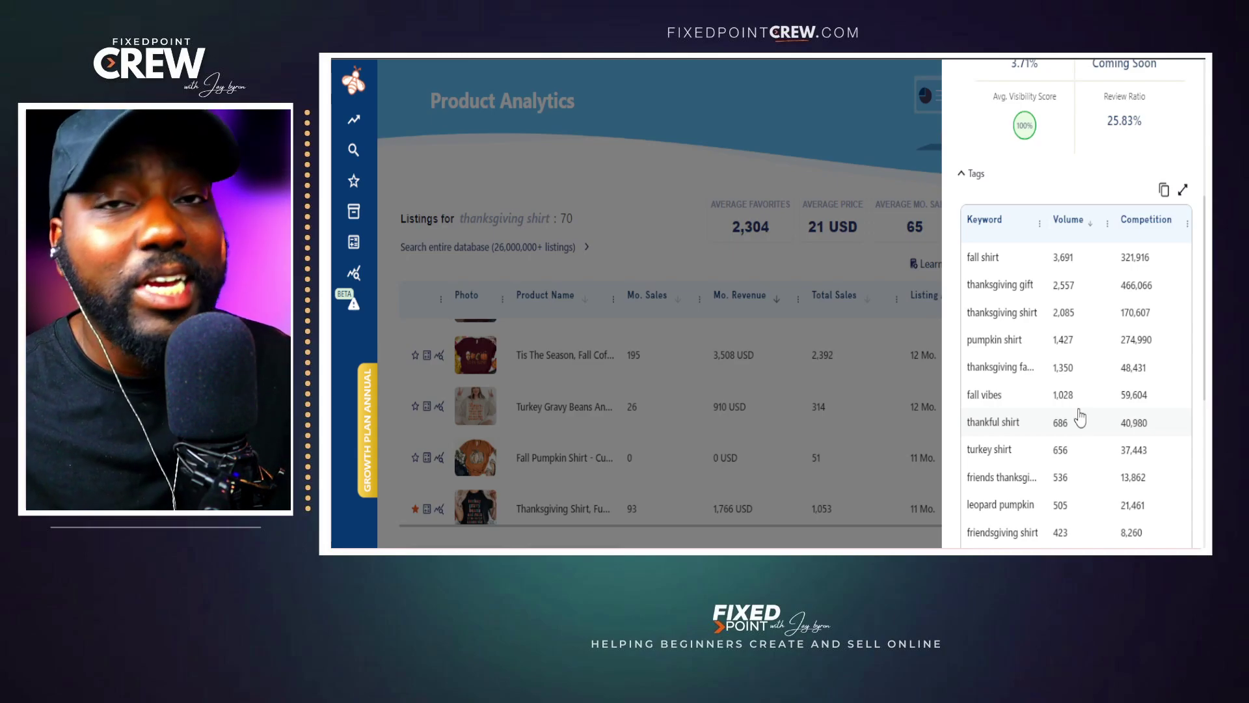
scroll(1080, 418, up, 5)
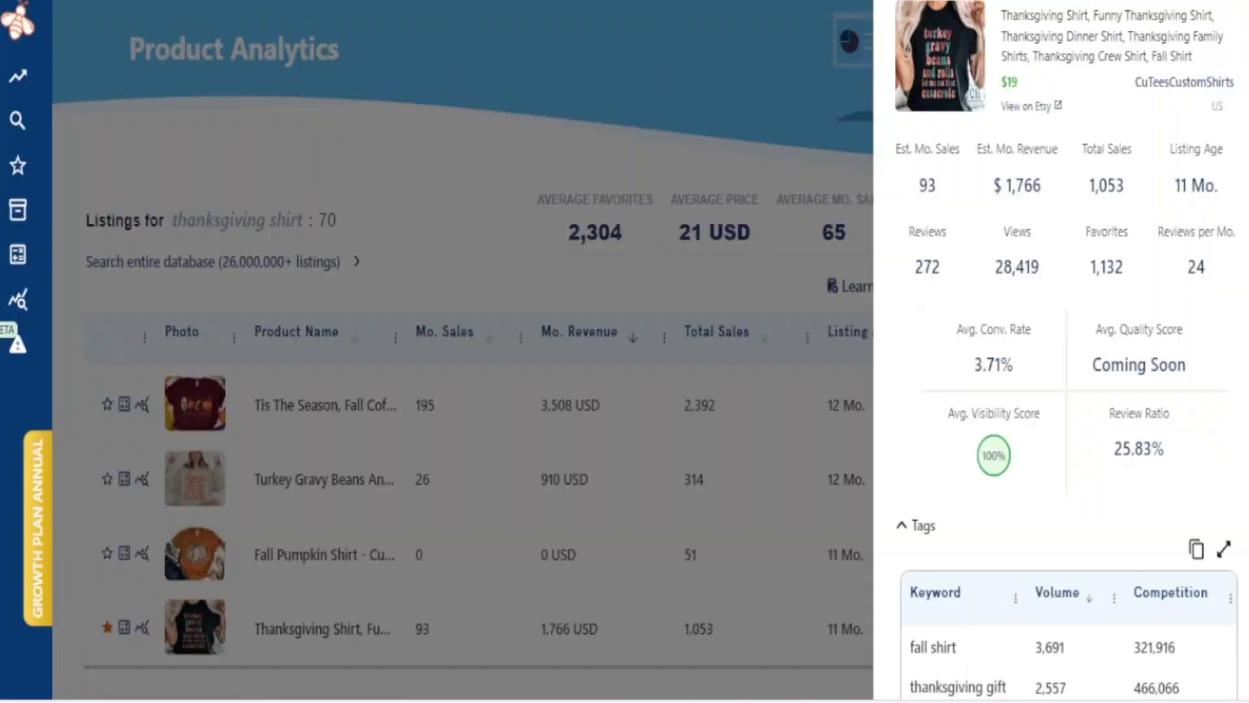
scroll(1067, 514, down, 6)
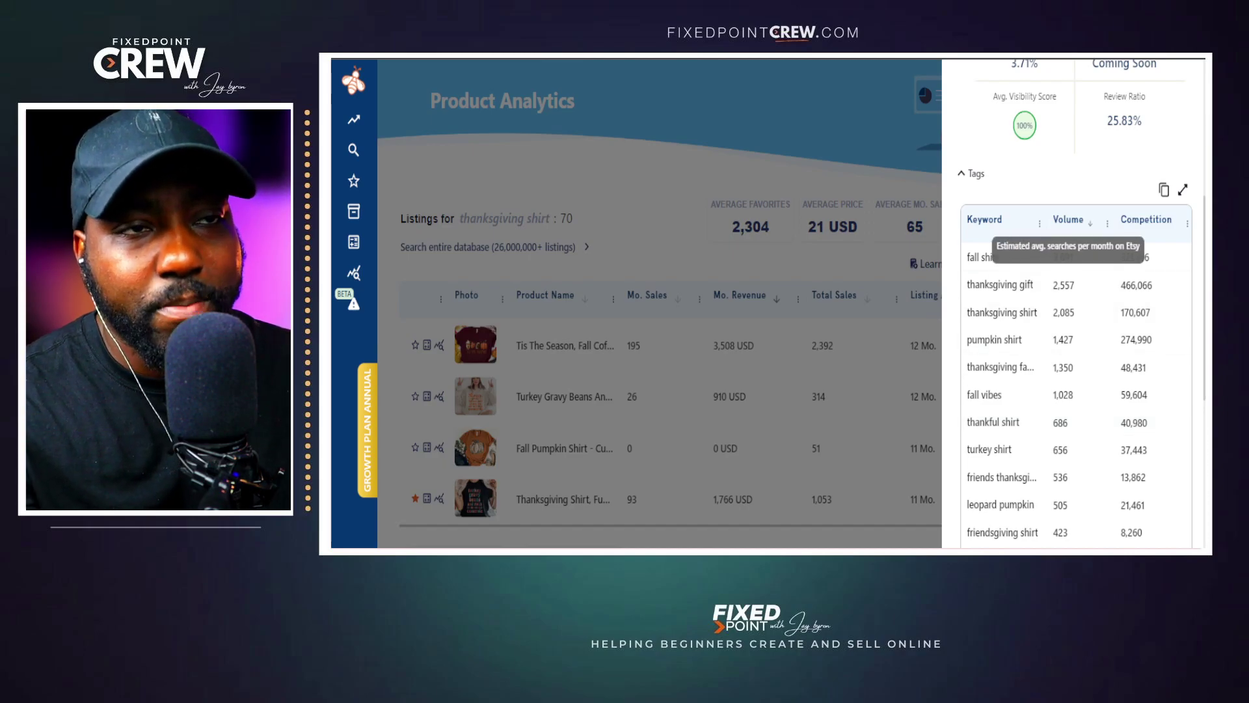
scroll(1077, 390, down, 2)
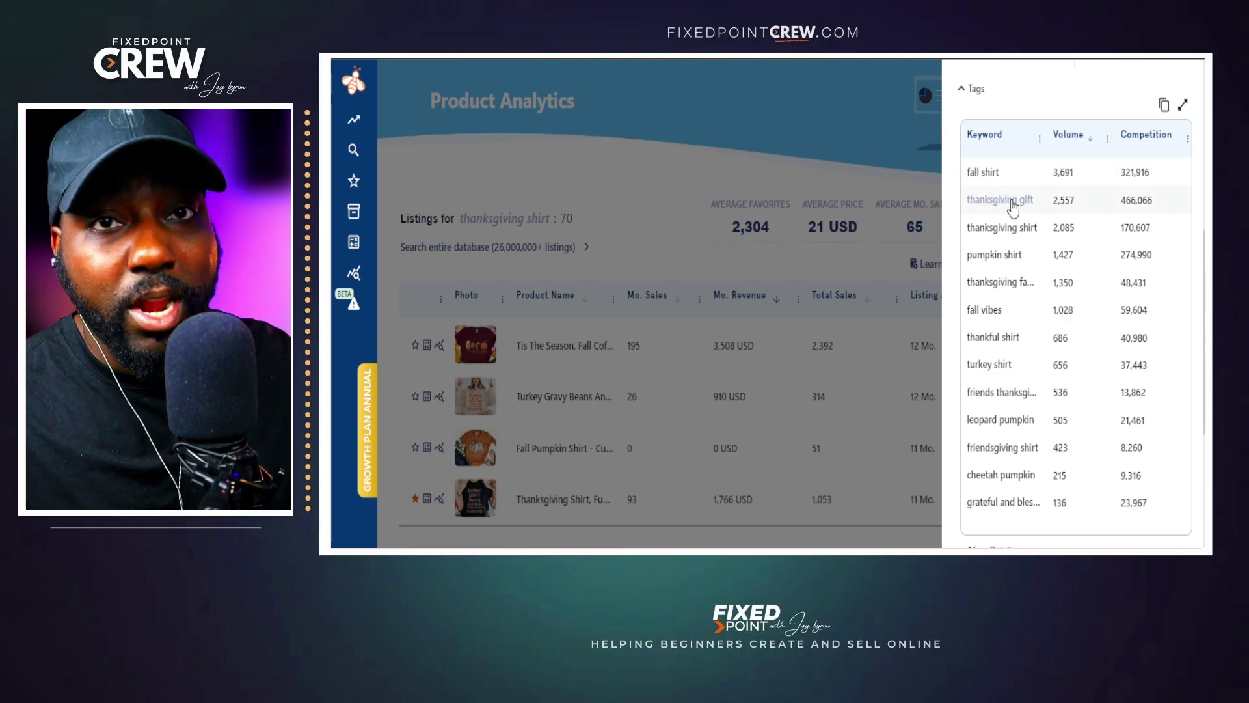
Step: Copy all the listing's tags, then copy the 'pumpkin shirt' keyword
click(1164, 107)
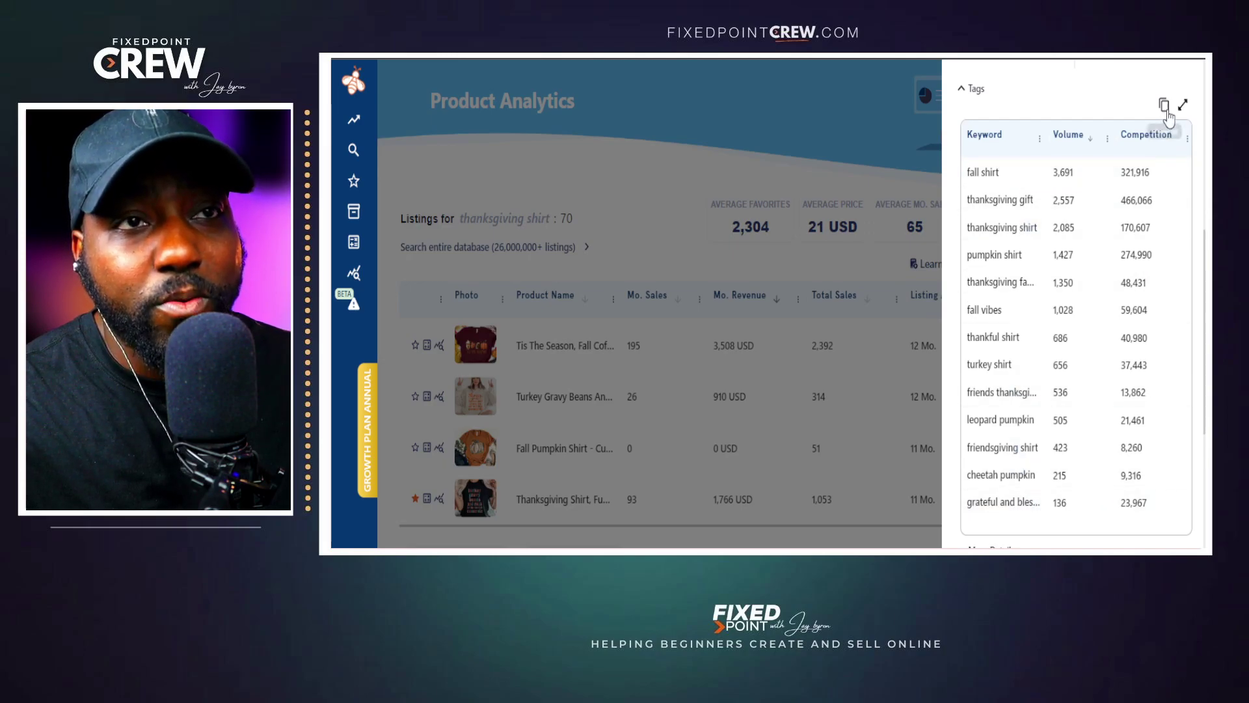
click(1164, 105)
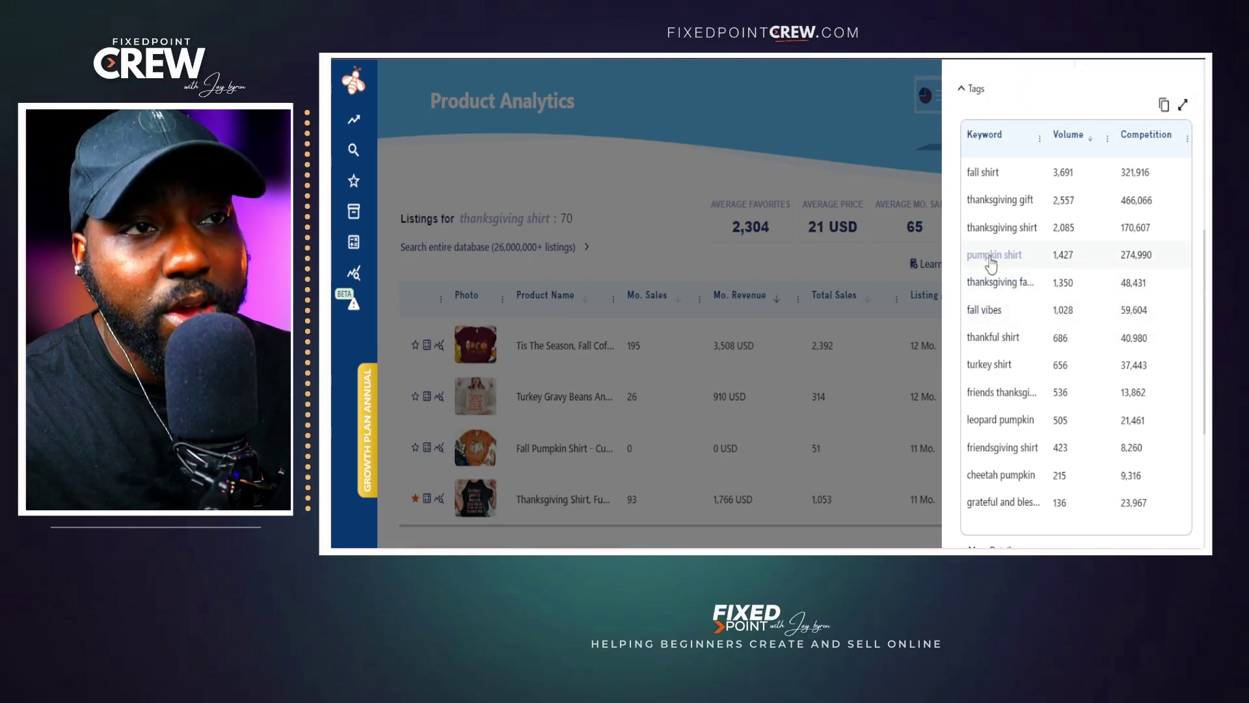
click(992, 257)
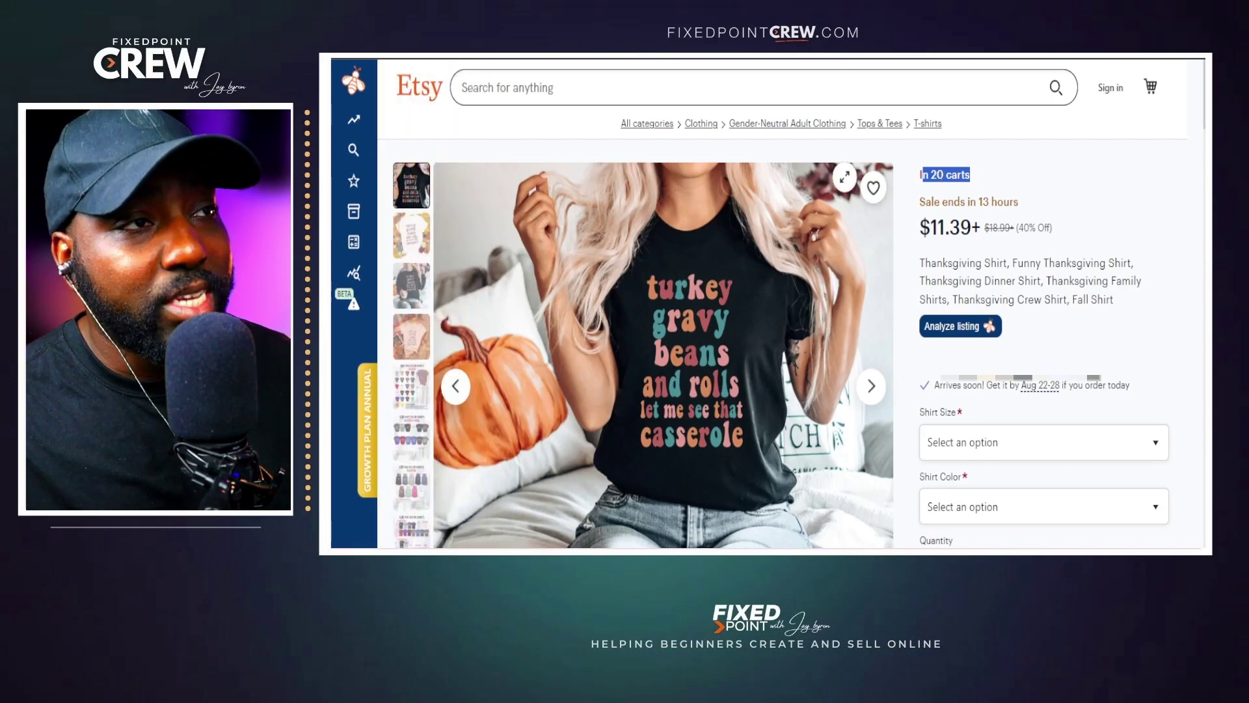
Step: Clear the text selection on the Etsy listing and scroll back up past its 272 reviews
click(1031, 166)
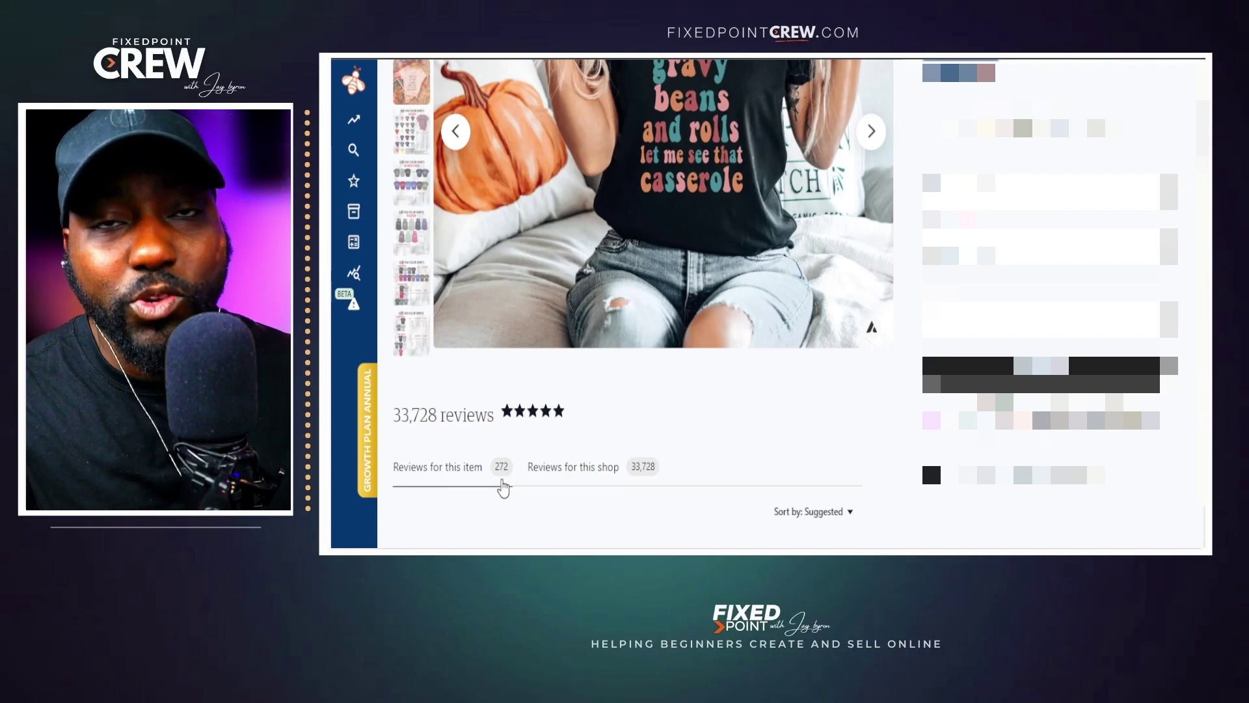
scroll(503, 487, up, 3)
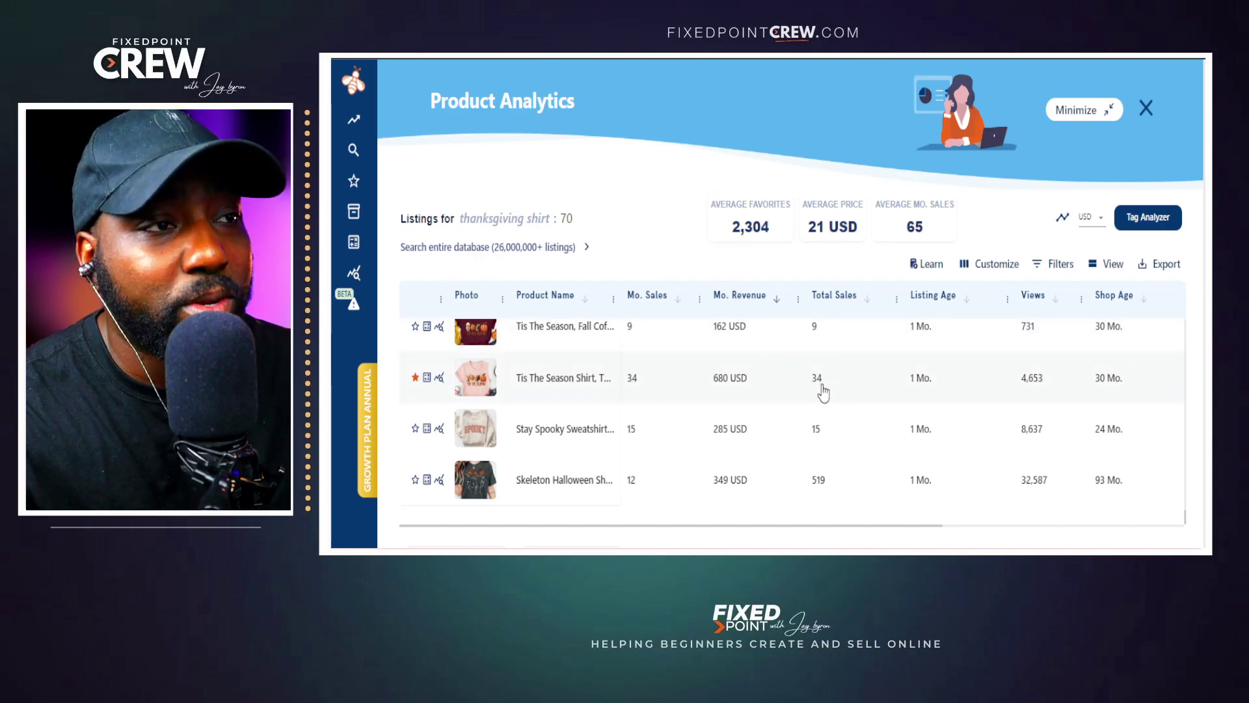
Step: Open the 'Tis The Season' shirt's Listing Details and bring up its tags, led by 'halloween shirt' at 3,723 volume
click(536, 384)
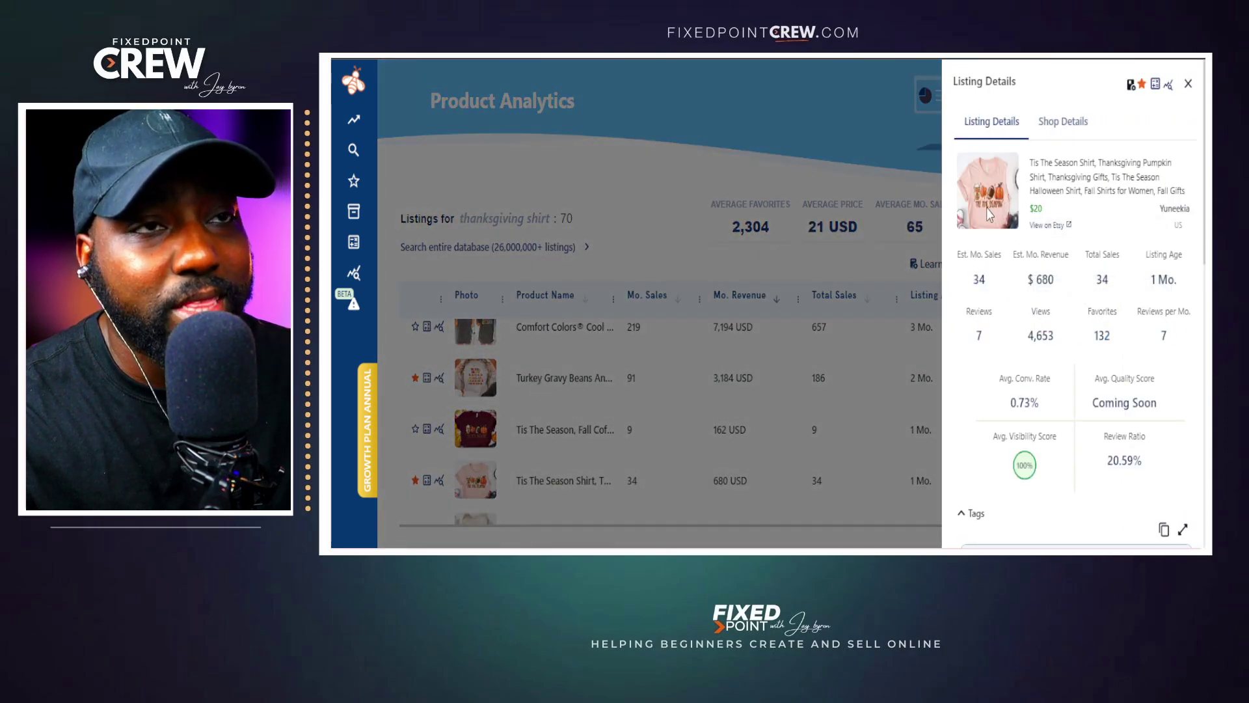
scroll(1051, 324, down, 4)
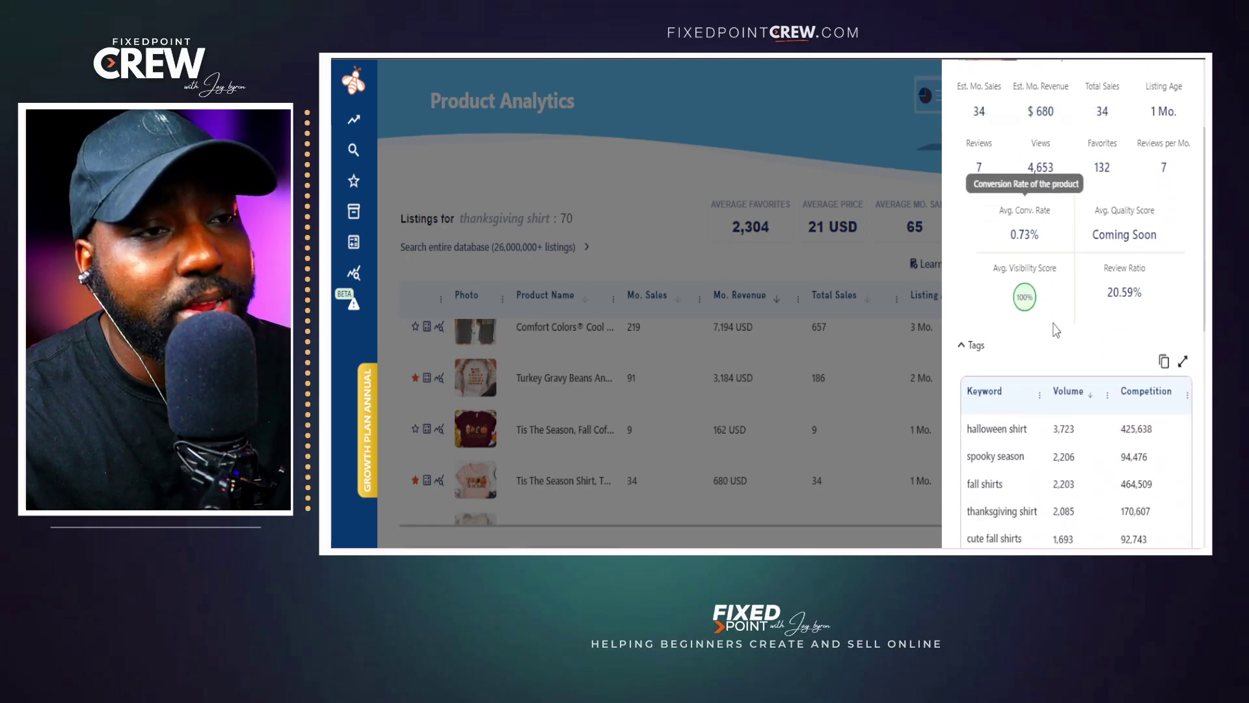
scroll(1056, 328, down, 3)
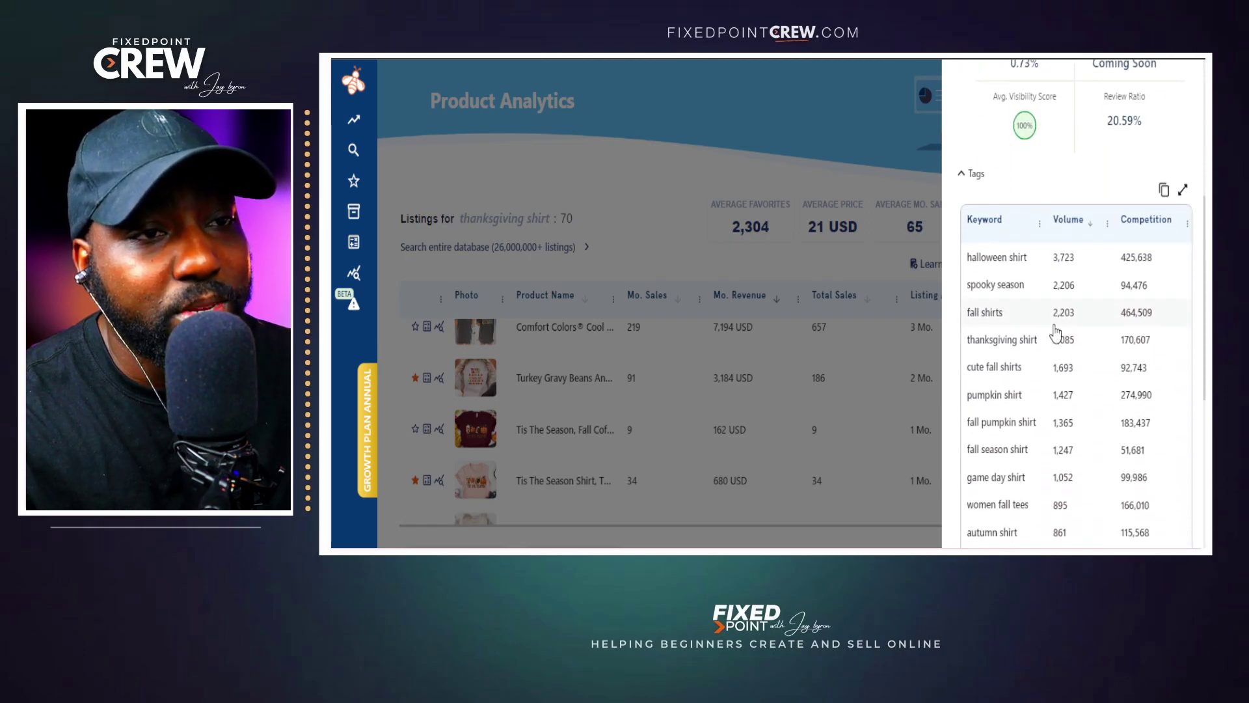